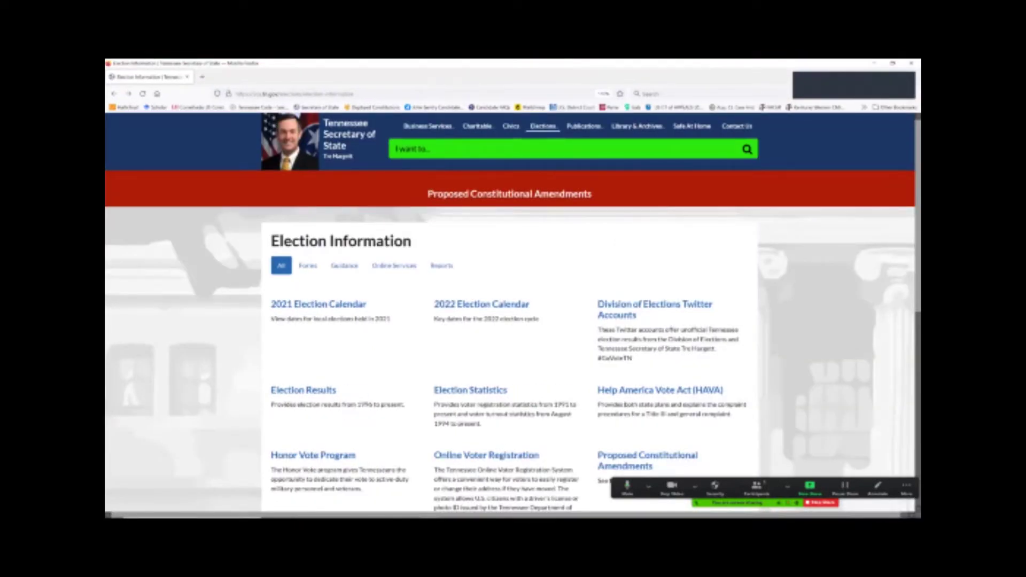
- Open the November 6, 2018 Results by Office document from the Tennessee Election Results page
mouse_move(543, 126)
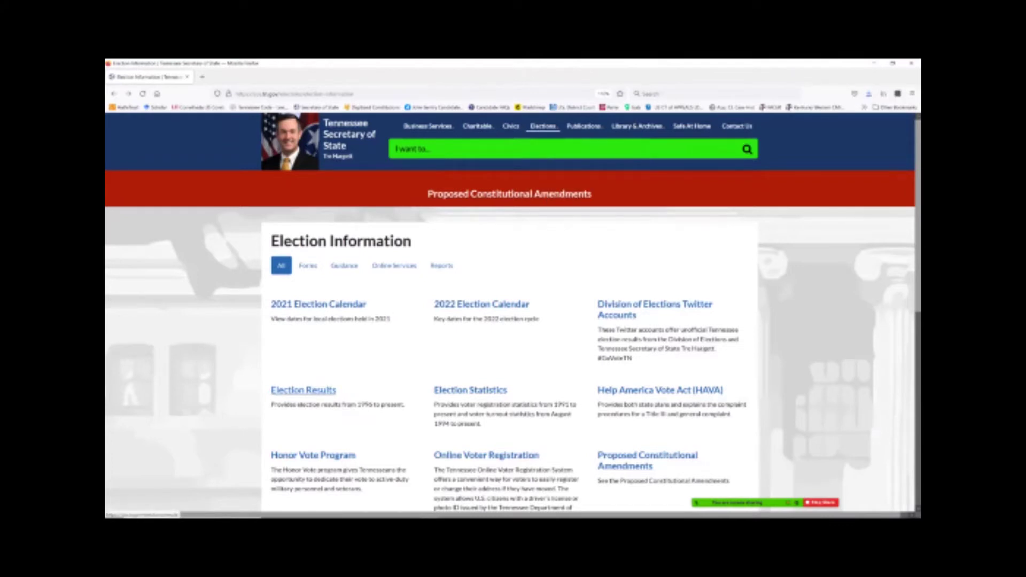
click(303, 390)
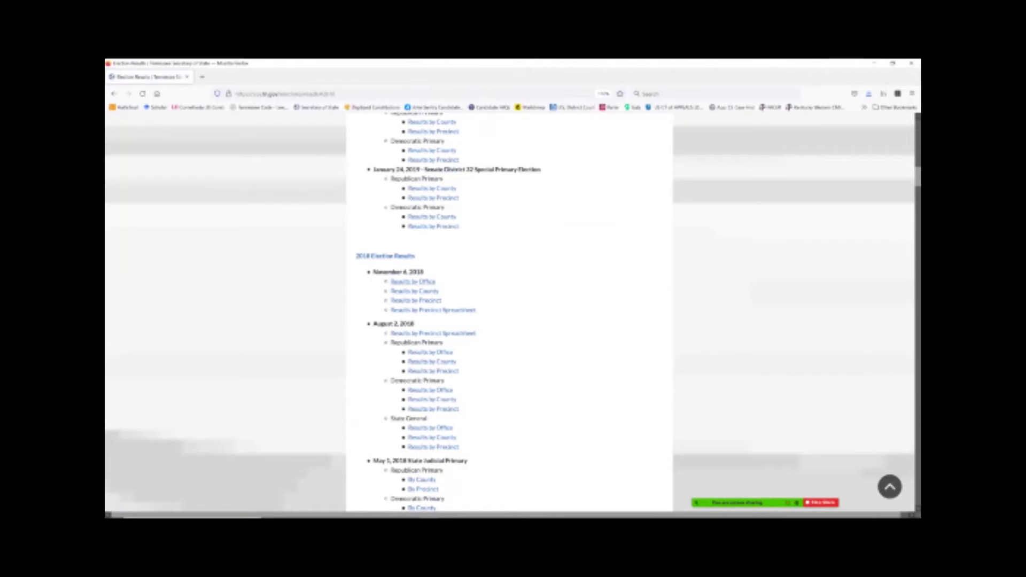
click(413, 282)
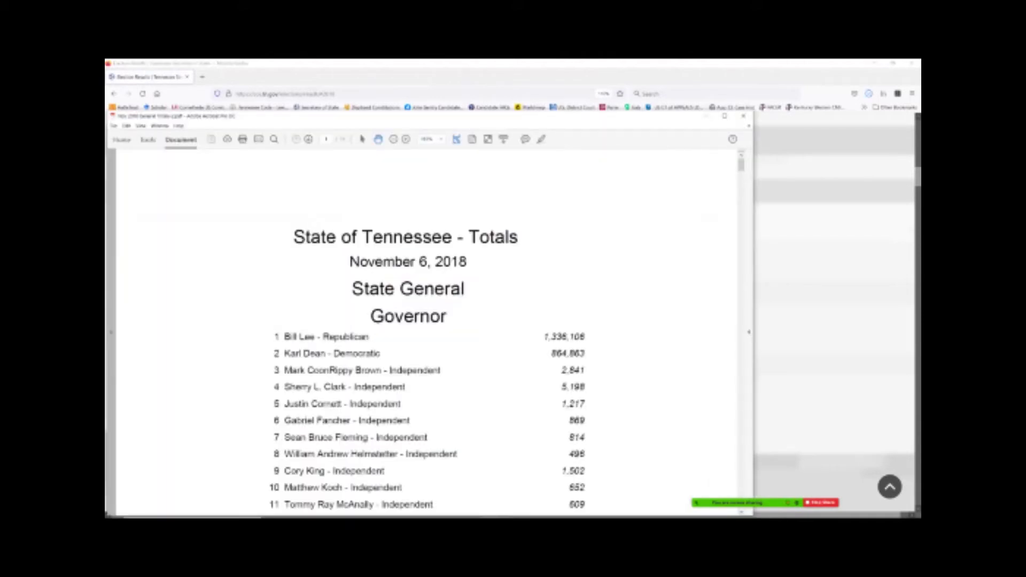
- Examine the candidates and vote totals listed for Governor in the 2018 State General results PDF
scroll(427, 363, down, 1)
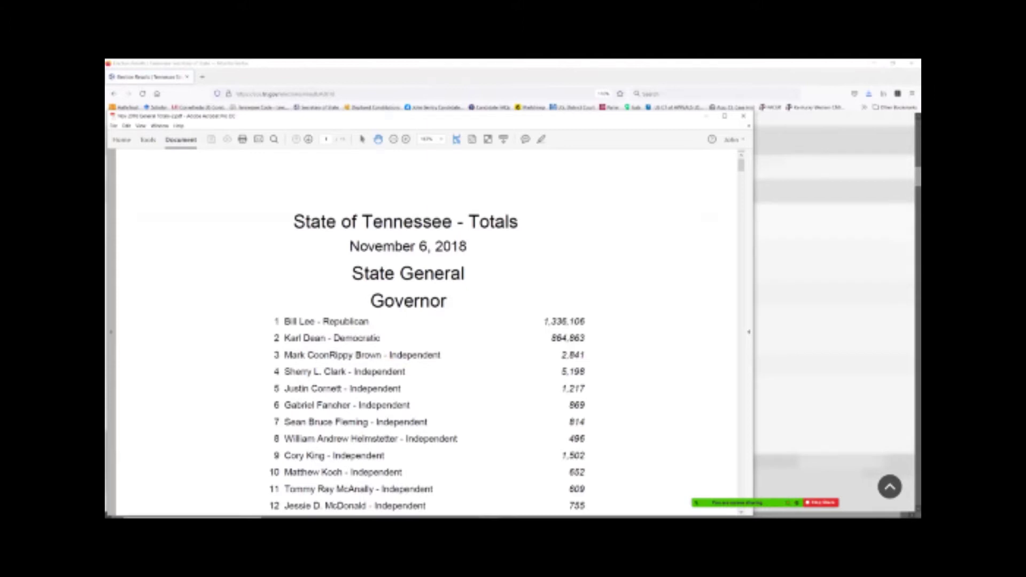
scroll(427, 331, down, 8)
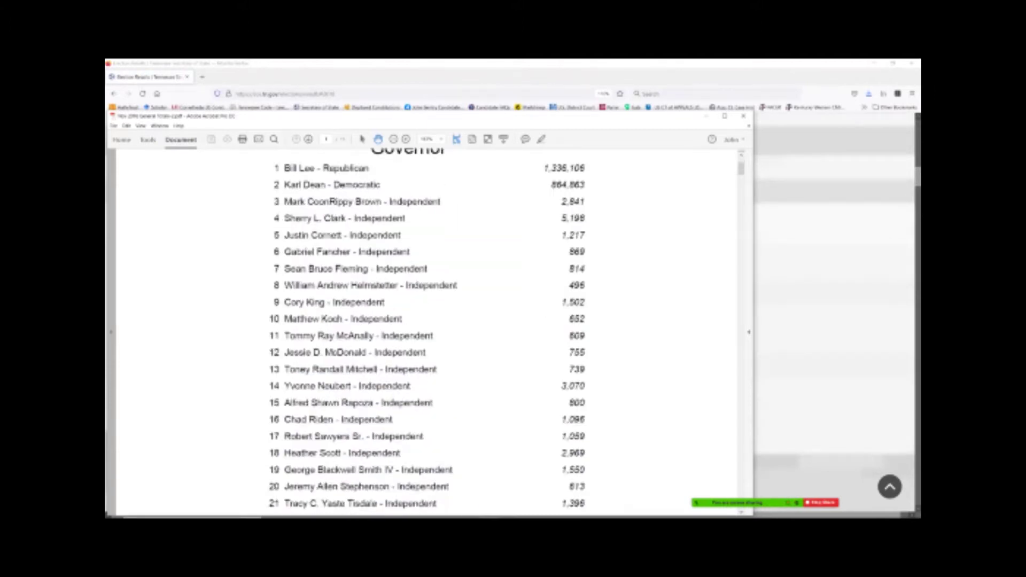
scroll(427, 331, down, 5)
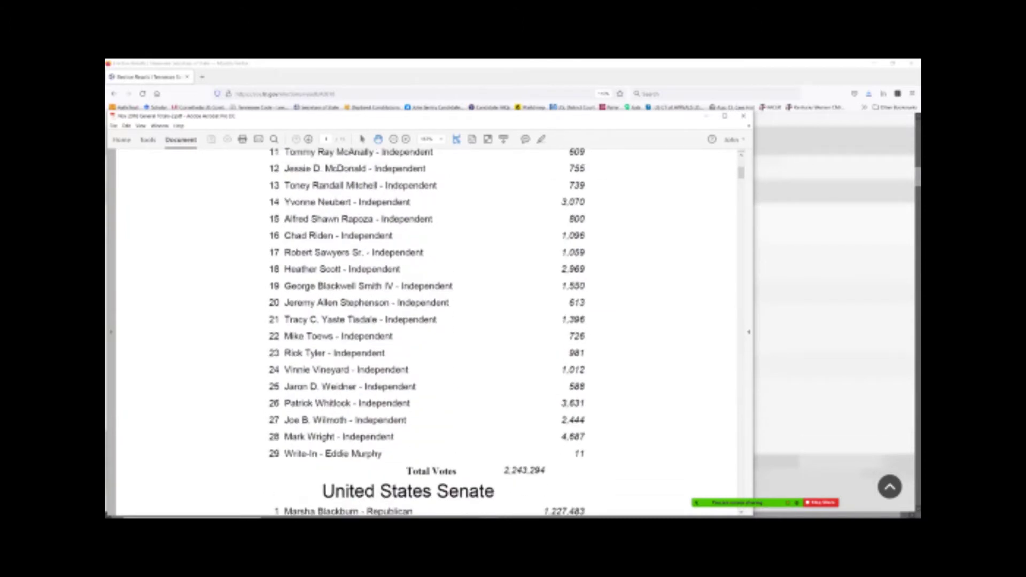
scroll(428, 332, down, 1)
scroll(428, 331, down, 3)
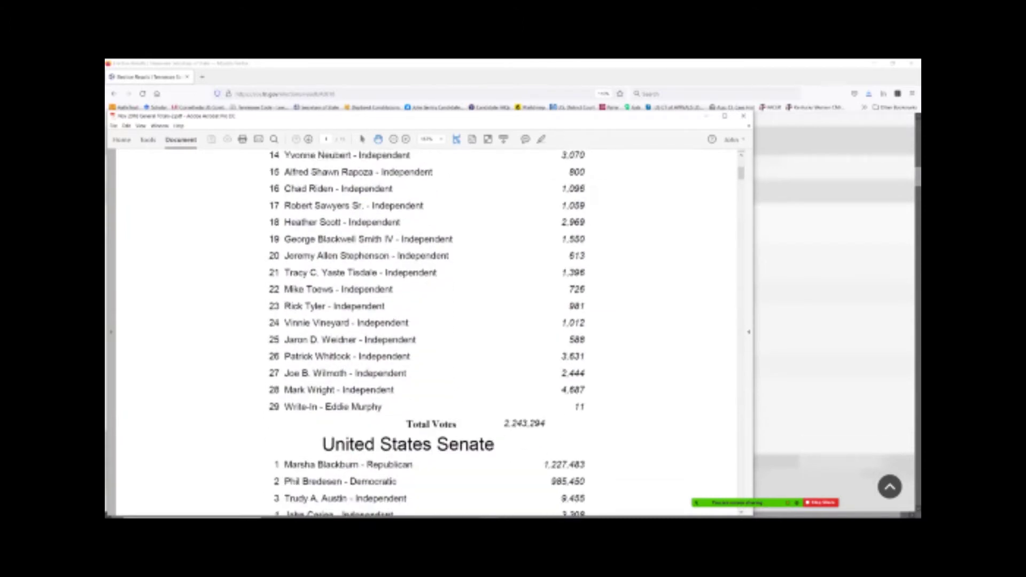
scroll(428, 331, up, 7)
scroll(428, 332, up, 8)
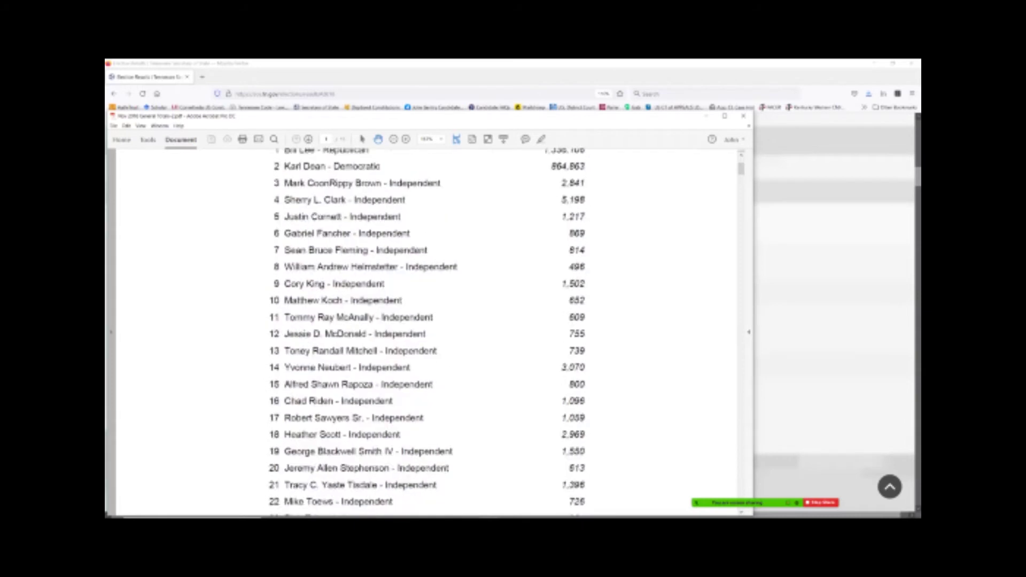
scroll(427, 331, down, 4)
- Close the results PDF, switch to the Mock Election Results workbook in Excel, and check the 2018 vote figures in B6, B7 and B8
click(743, 116)
click(448, 510)
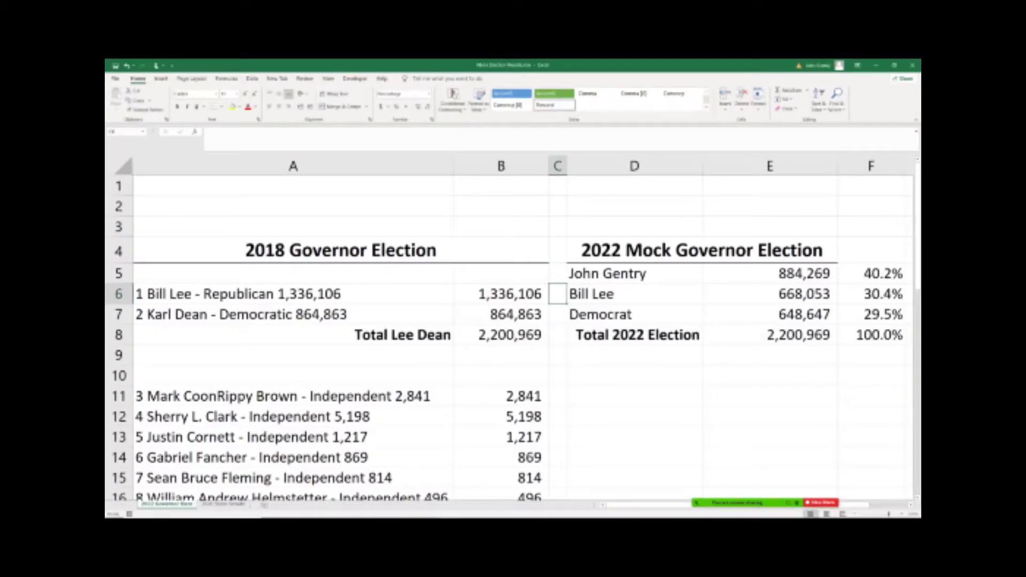
click(501, 294)
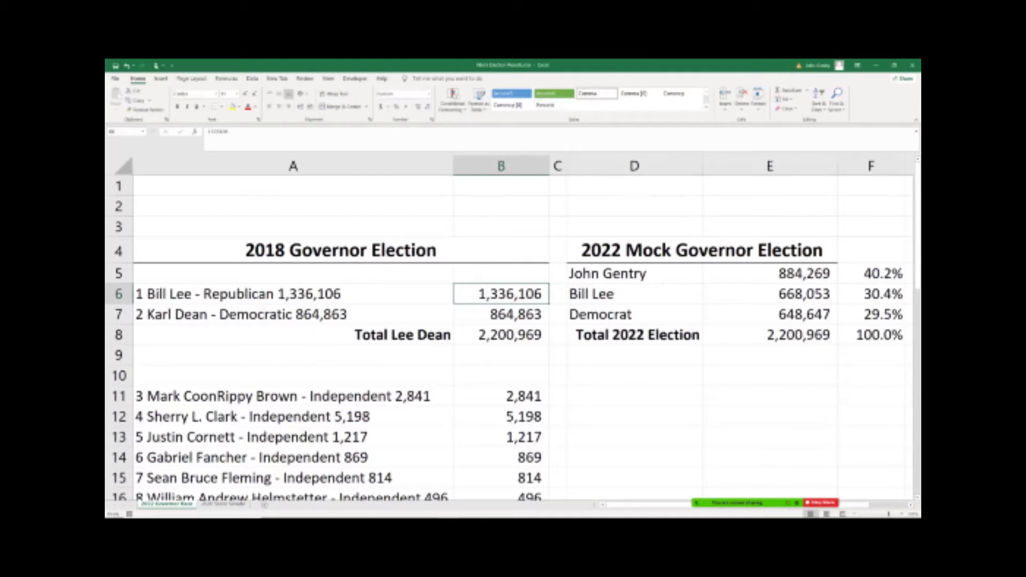
click(501, 315)
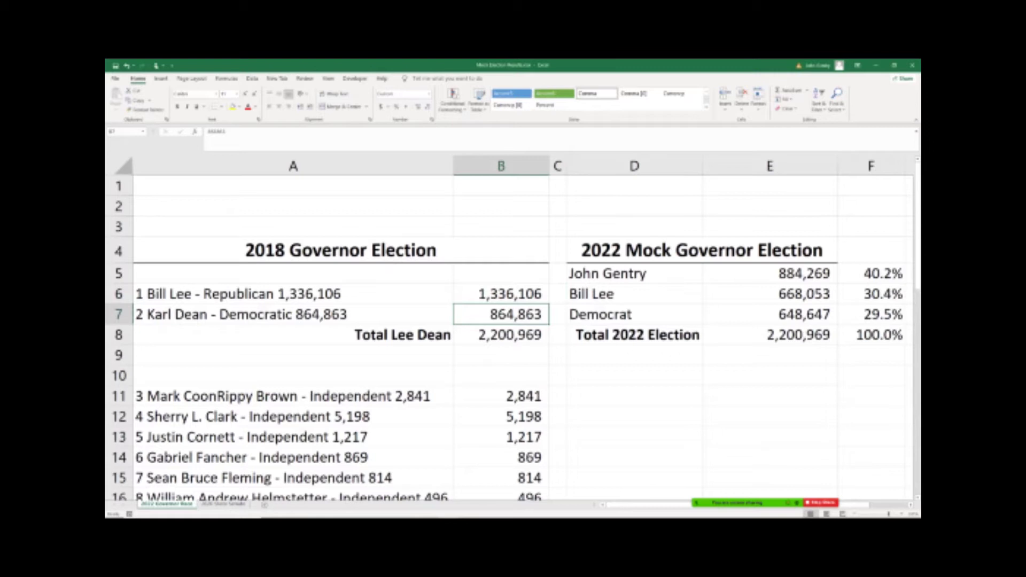
click(501, 335)
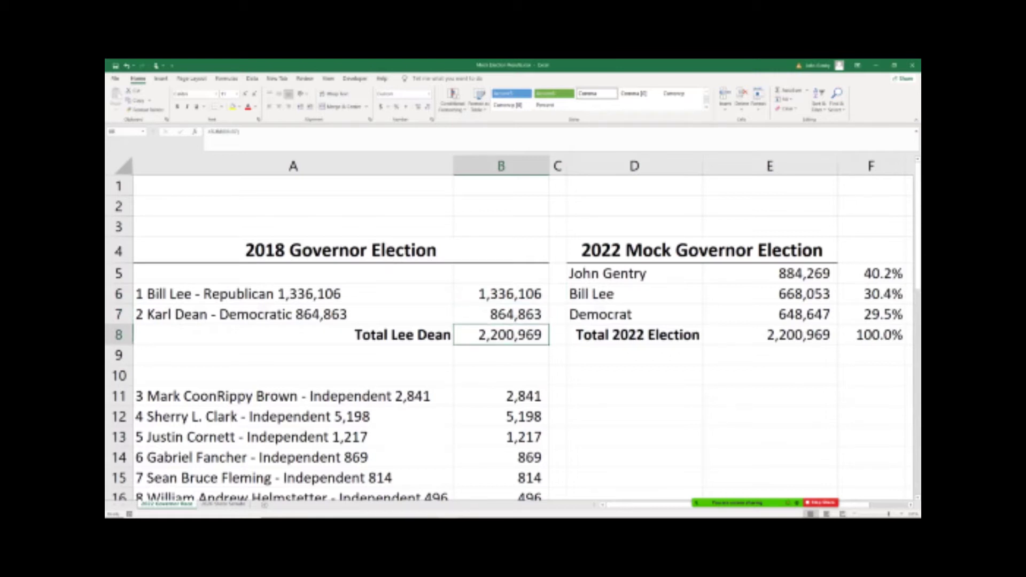
- Highlight the independent candidates' 2018 vote counts in column B from B11 downward
scroll(512, 331, down, 3)
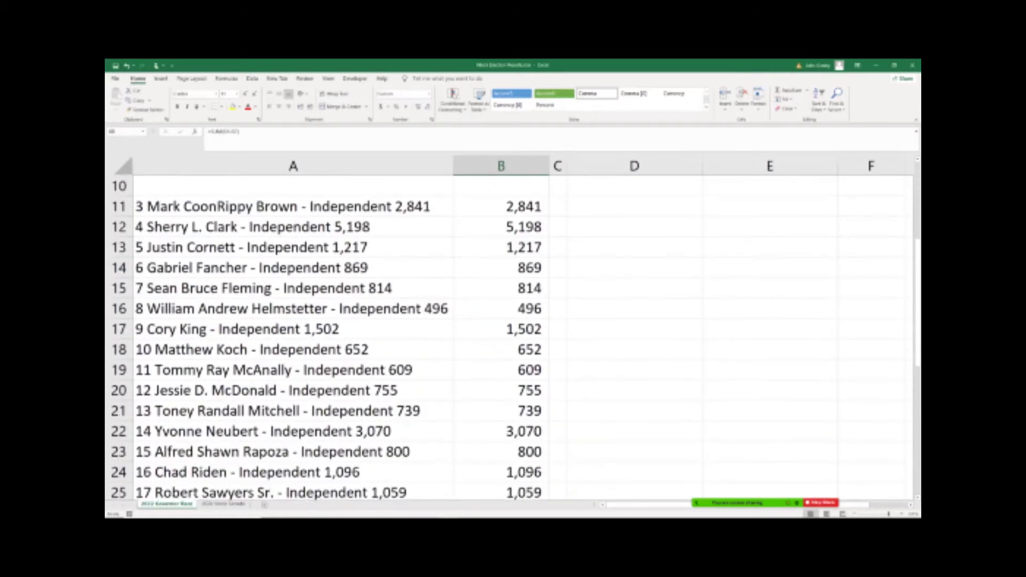
drag(501, 206, 502, 451)
scroll(512, 331, up, 7)
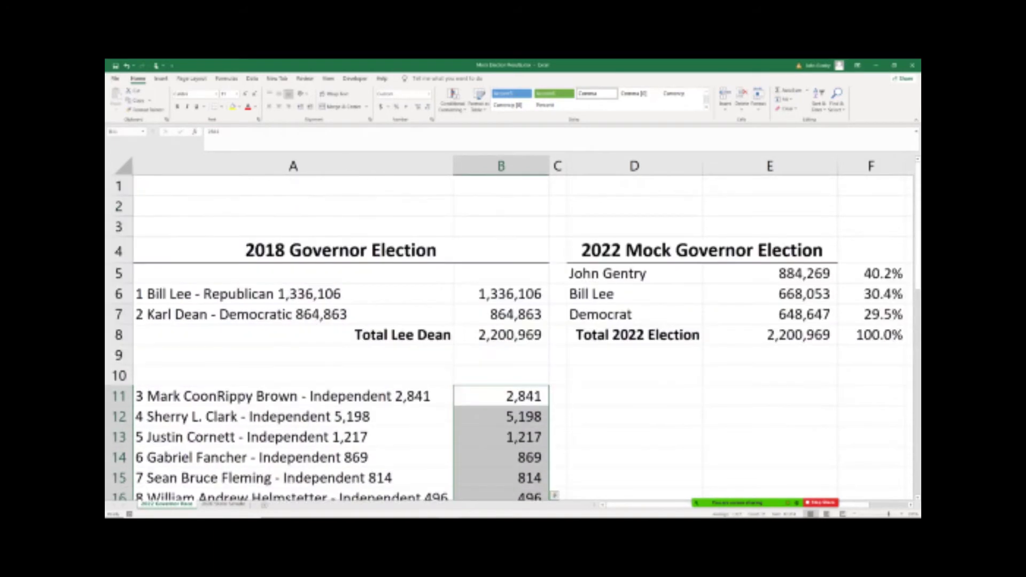
- Inspect the formulas behind the 2022 mock vote counts in E6, E7 and E5 without editing them, and highlight E5:F5
click(769, 294)
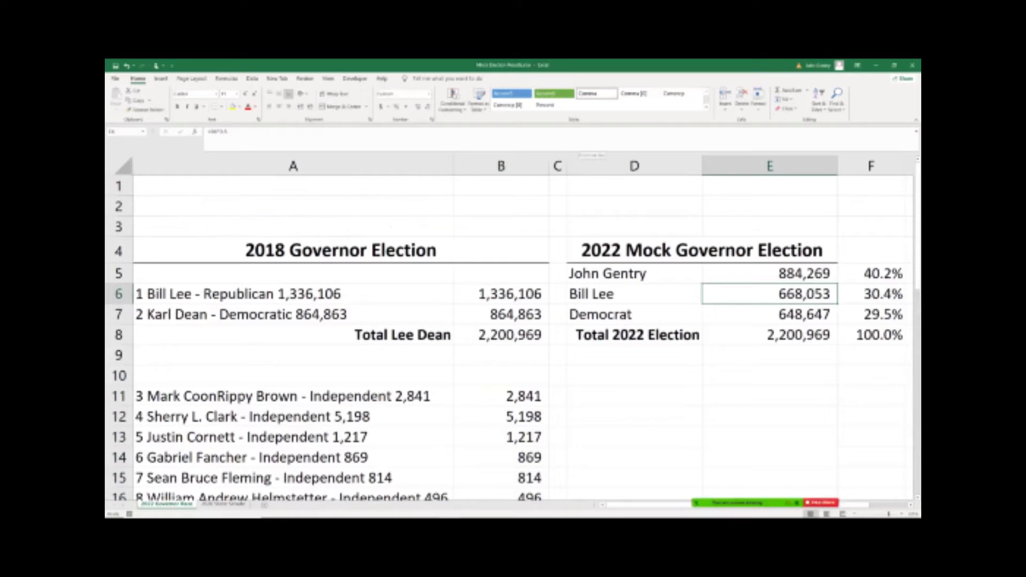
key(F2)
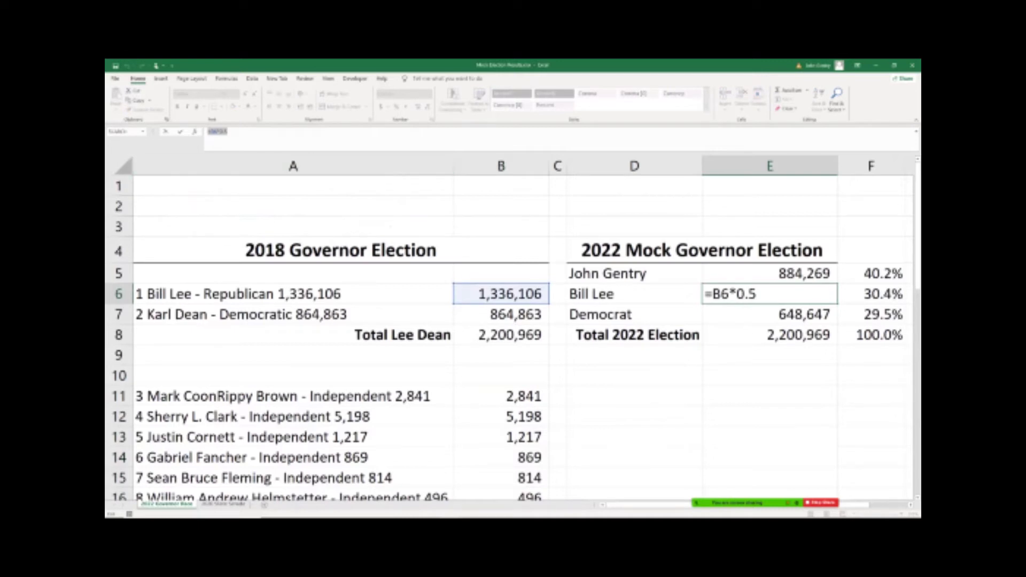
key(Escape)
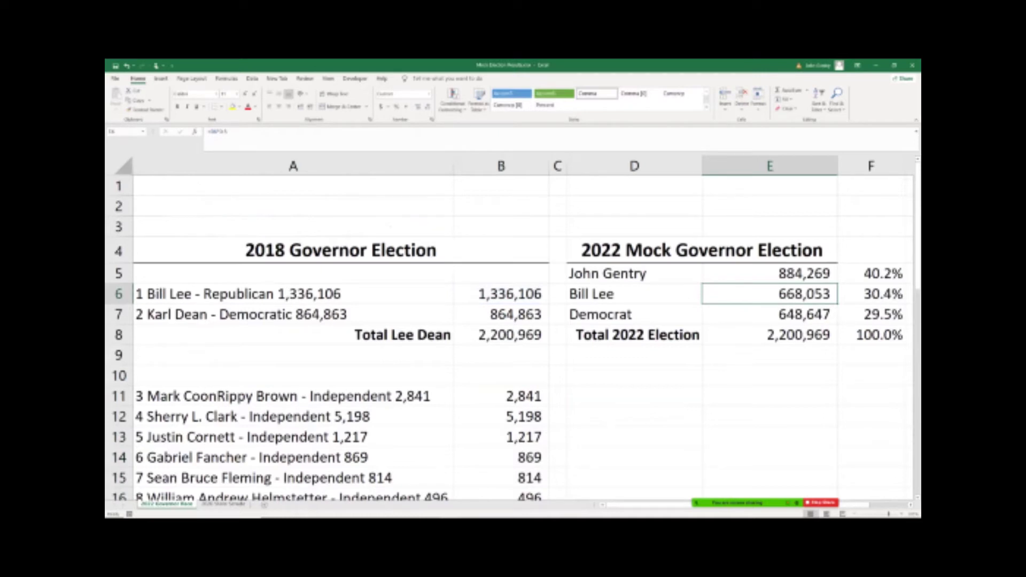
click(769, 314)
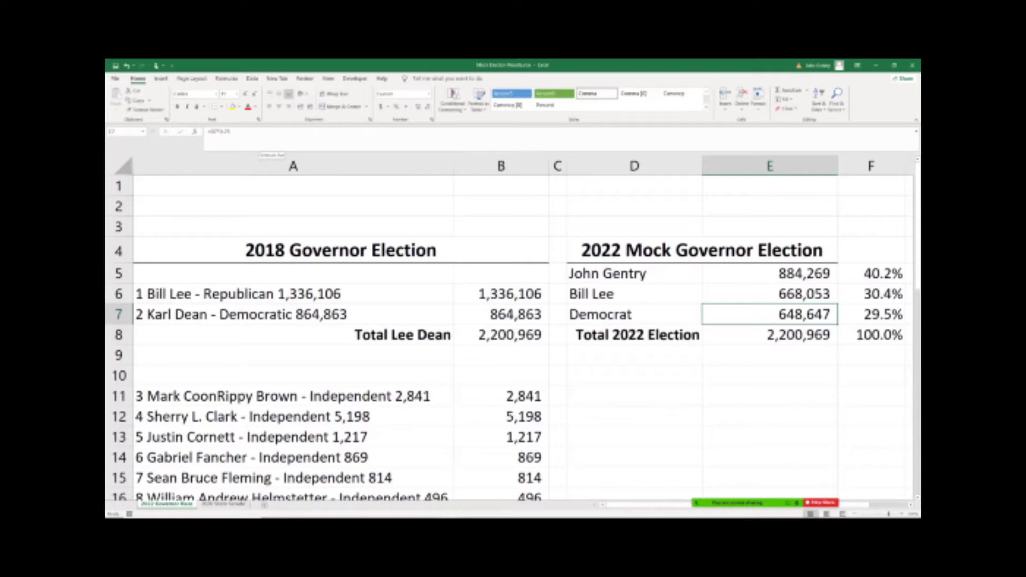
click(769, 293)
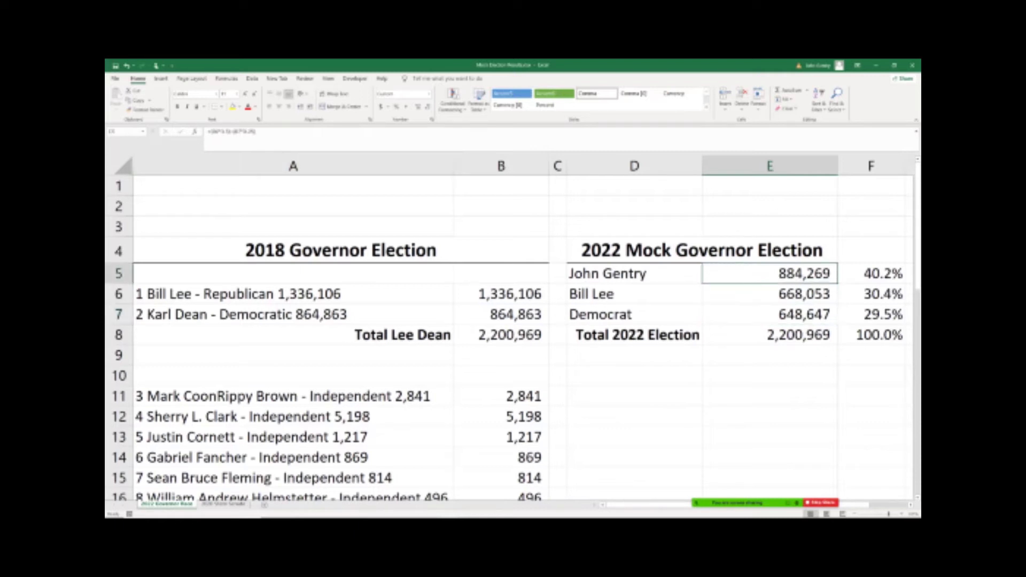
key(F2)
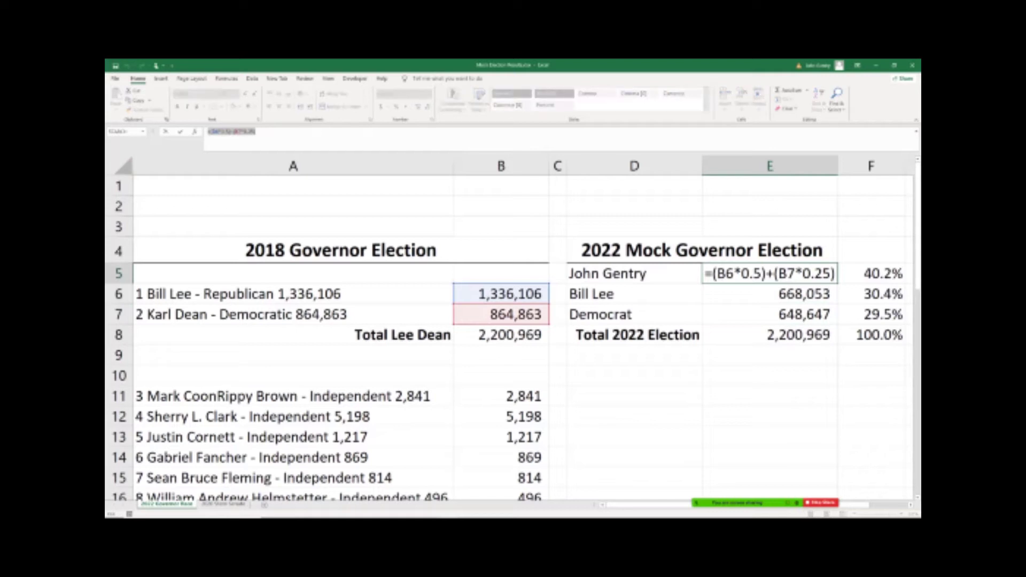
key(Escape)
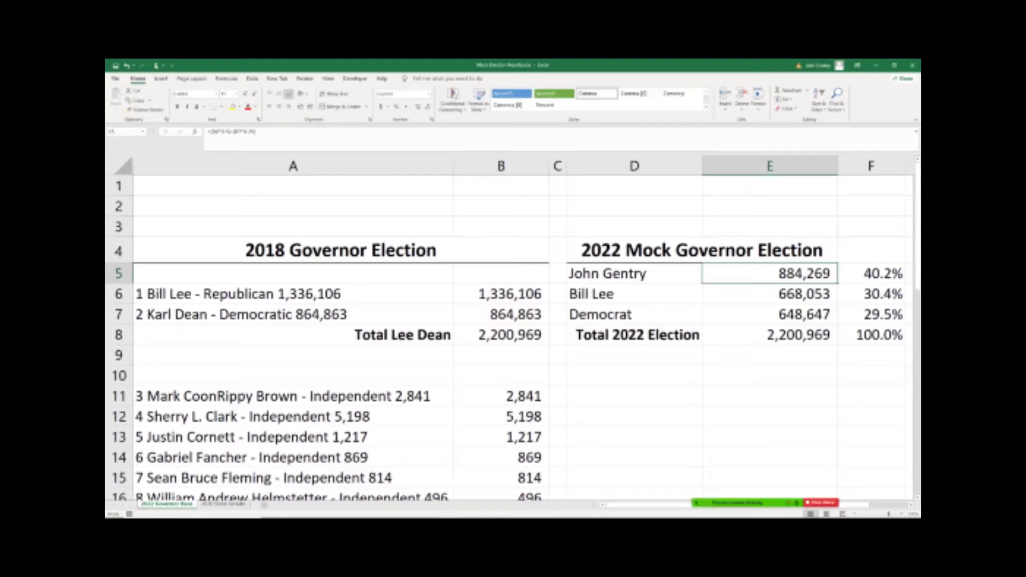
key(shift+Right)
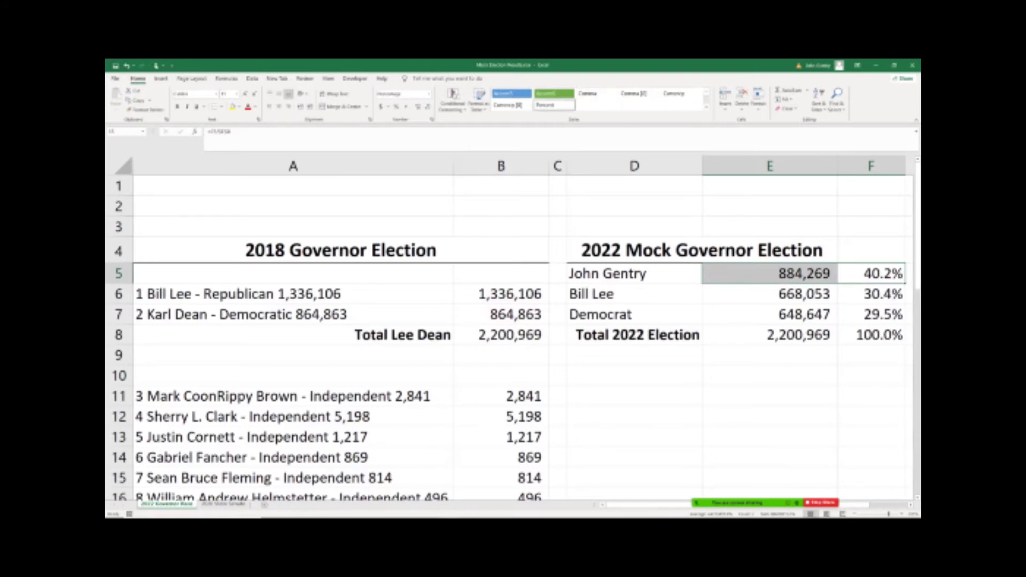
- Highlight the independents' votes in B17:B27 and look through the rest of the 2018 candidate list
scroll(513, 332, down, 4)
drag(503, 267, 502, 472)
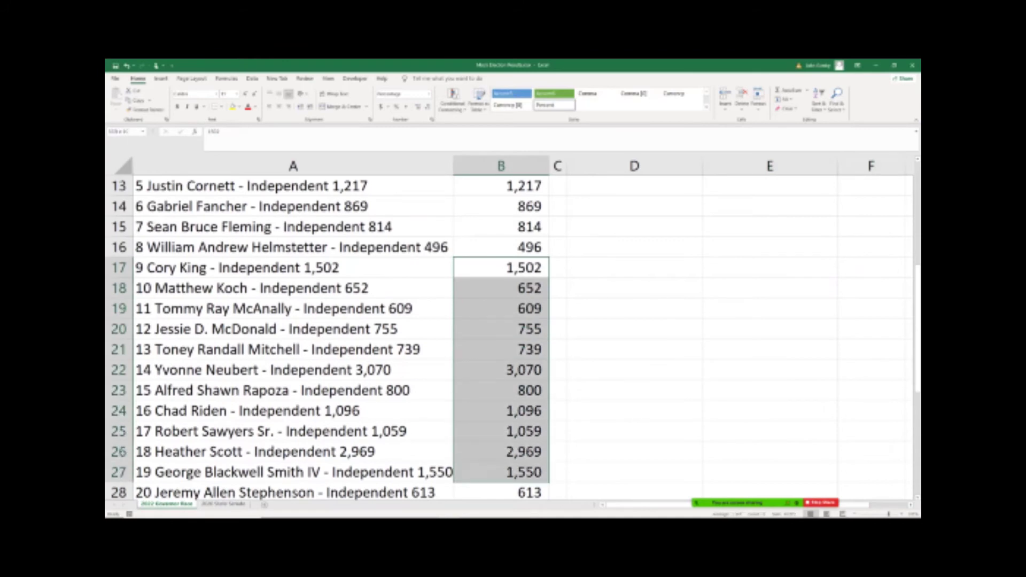
scroll(550, 400, down, 4)
scroll(550, 401, up, 4)
scroll(513, 336, up, 2)
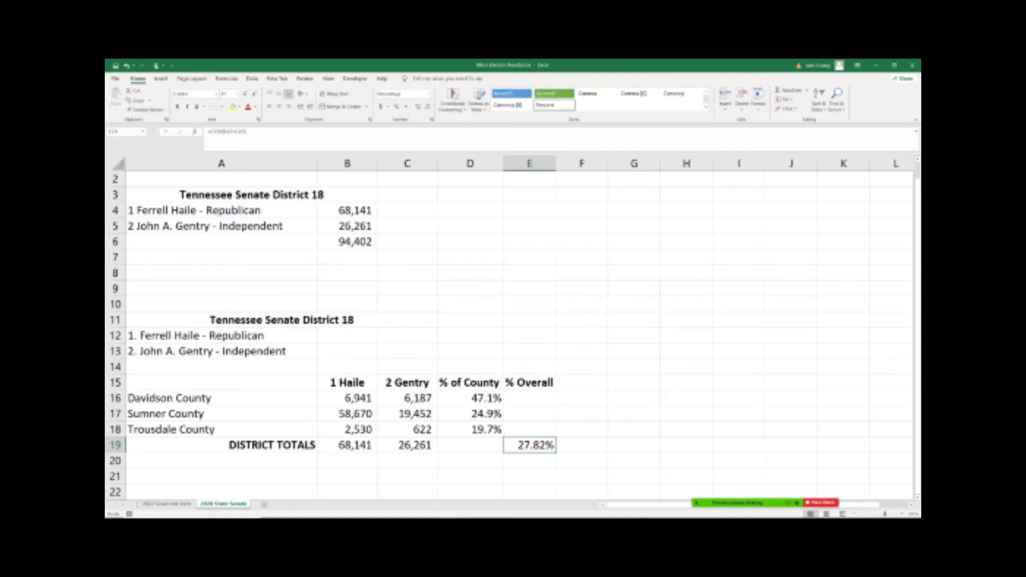
- On the 2020 State Senate sheet, check the Davidson County vote count in C16 and the overall district percentage in E19
click(407, 398)
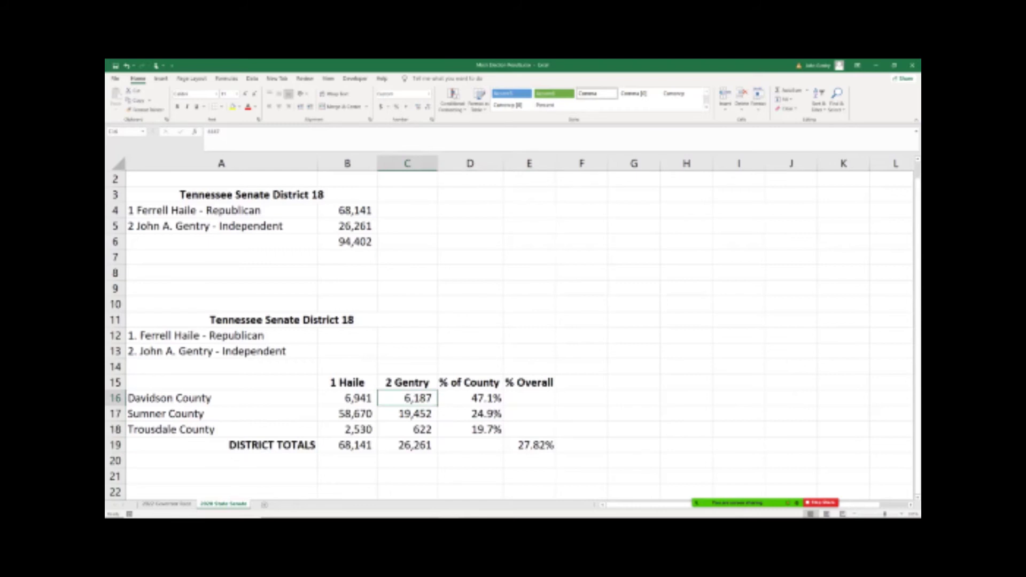
click(492, 421)
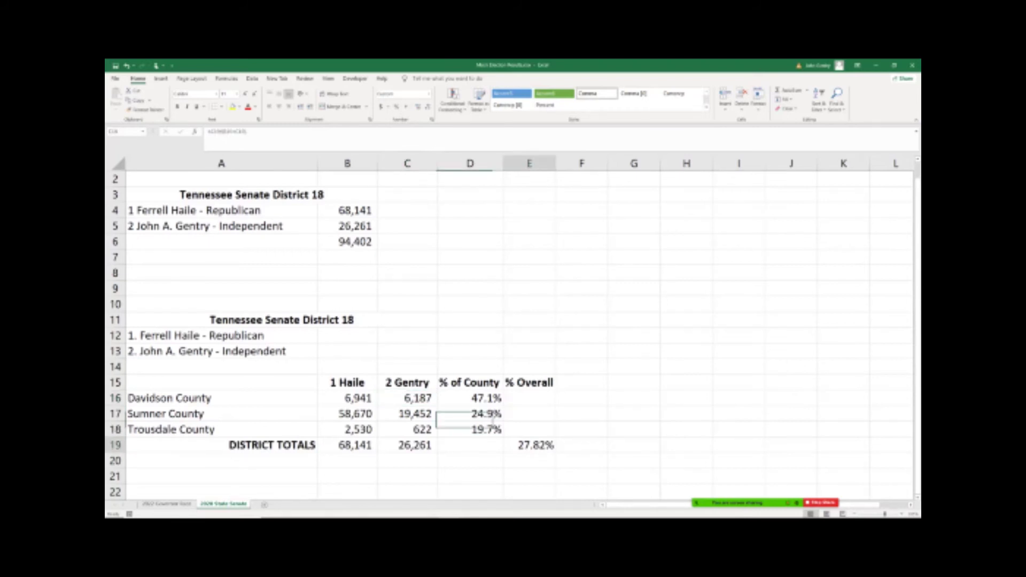
click(529, 445)
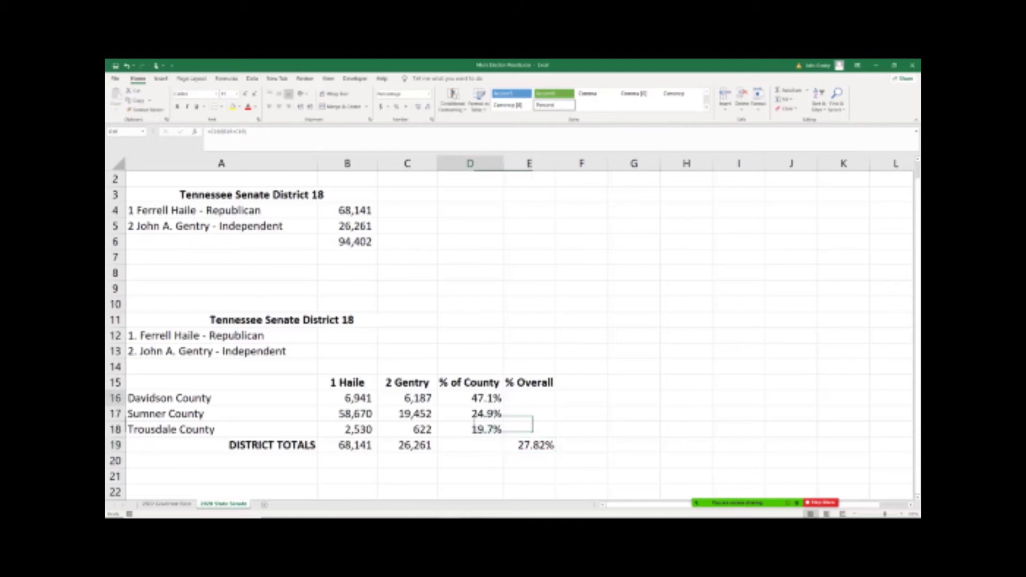
- Highlight the Davidson County row, A16:D16, in the Senate District 18 table and narrow the selection to its percentage
drag(471, 398, 161, 398)
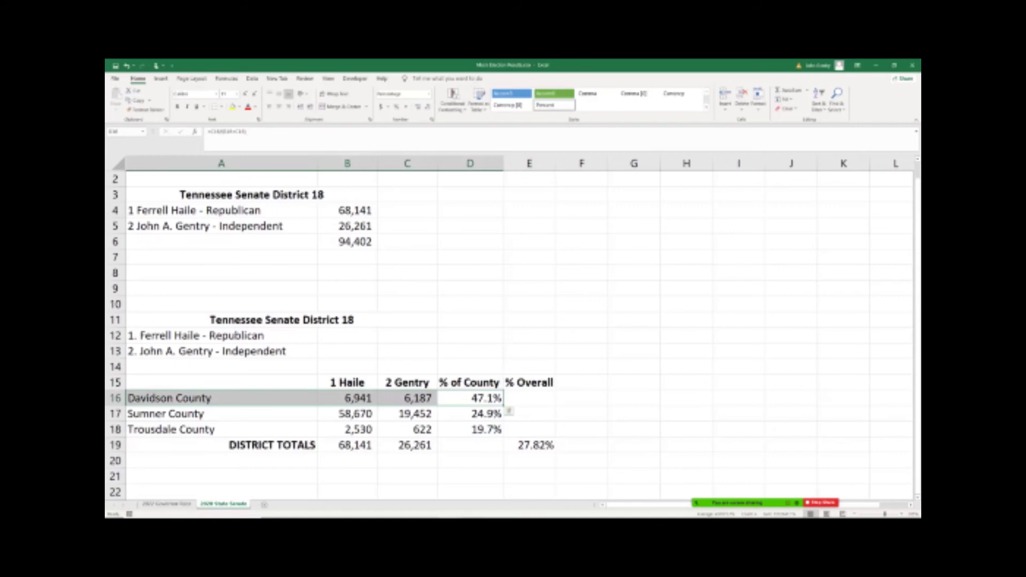
key(shift+Right)
key(shift+Right)
key(shift+Right)
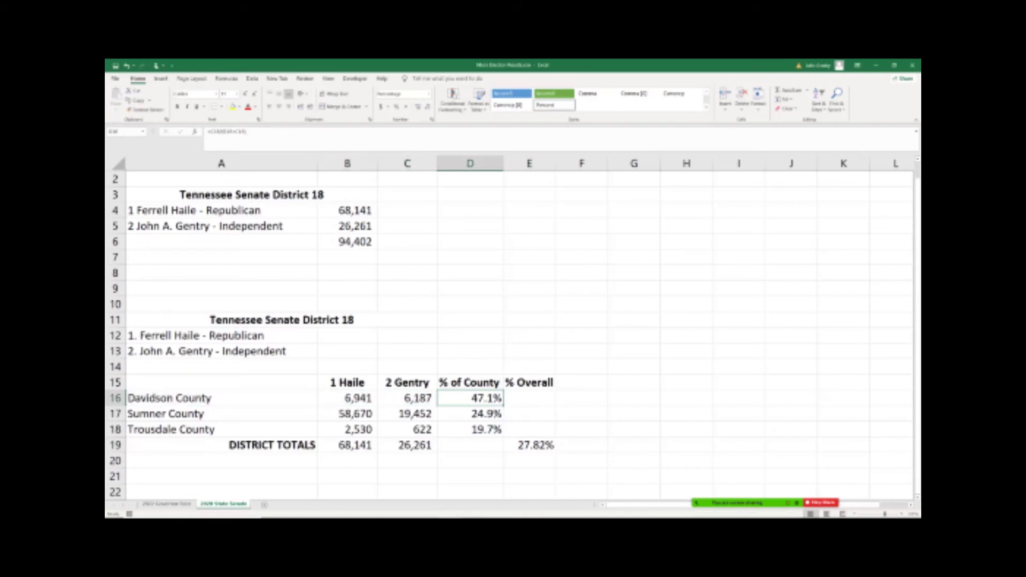
- Review the % of County column, checking the Davidson, Sumner and Trousdale County percentages in D16:D18
key(Up)
key(shift+Down)
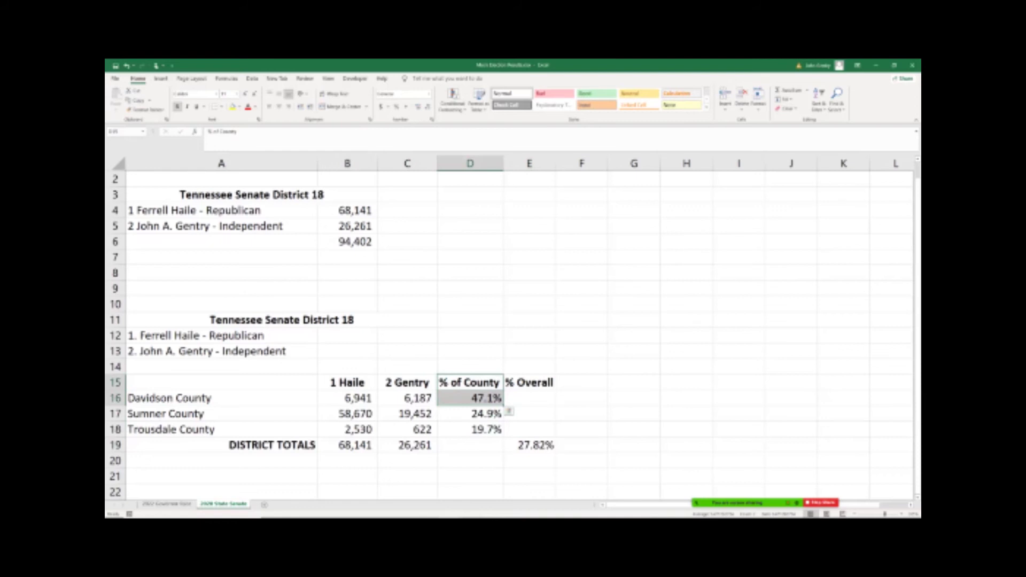
click(470, 414)
click(470, 429)
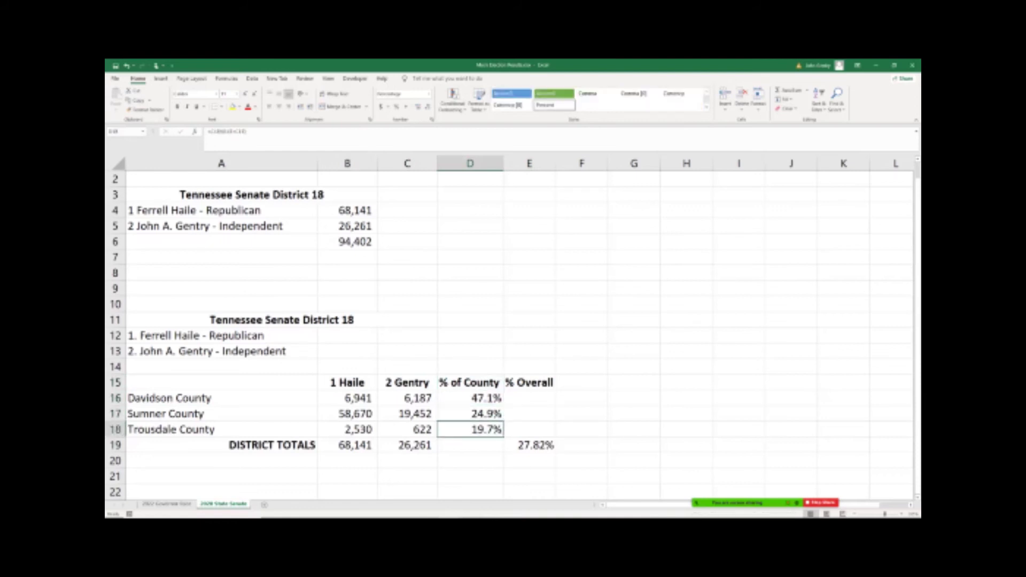